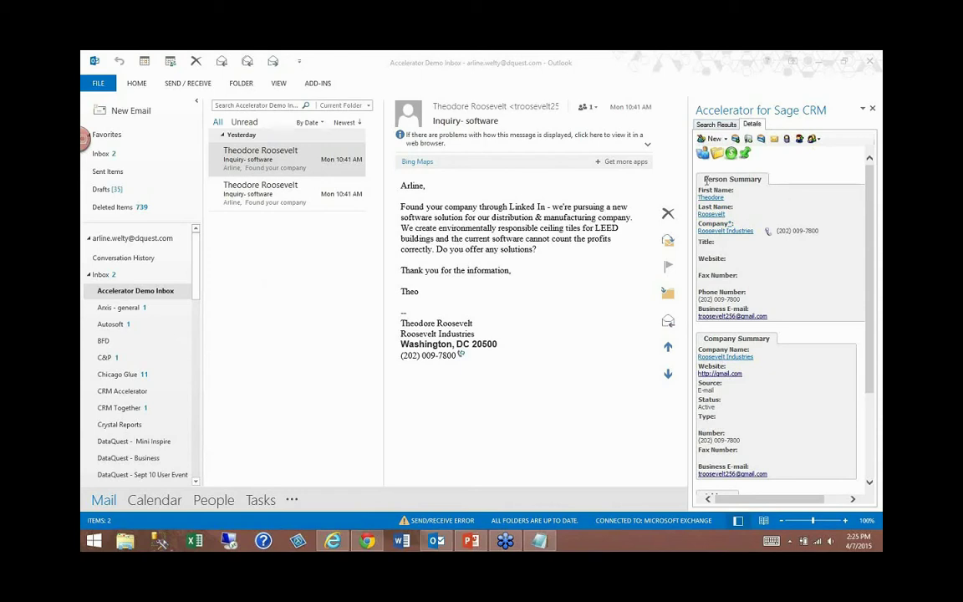
Review the person summary, company summary and address of the matched contact in the Accelerator for Sage CRM details.
click(744, 179)
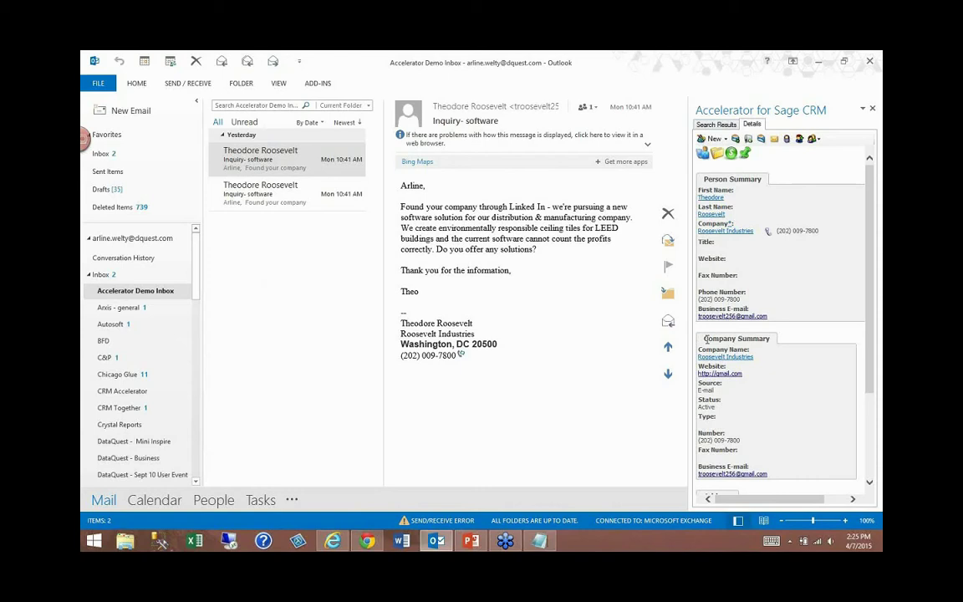
triple_click(754, 338)
scroll(719, 380, down, 3)
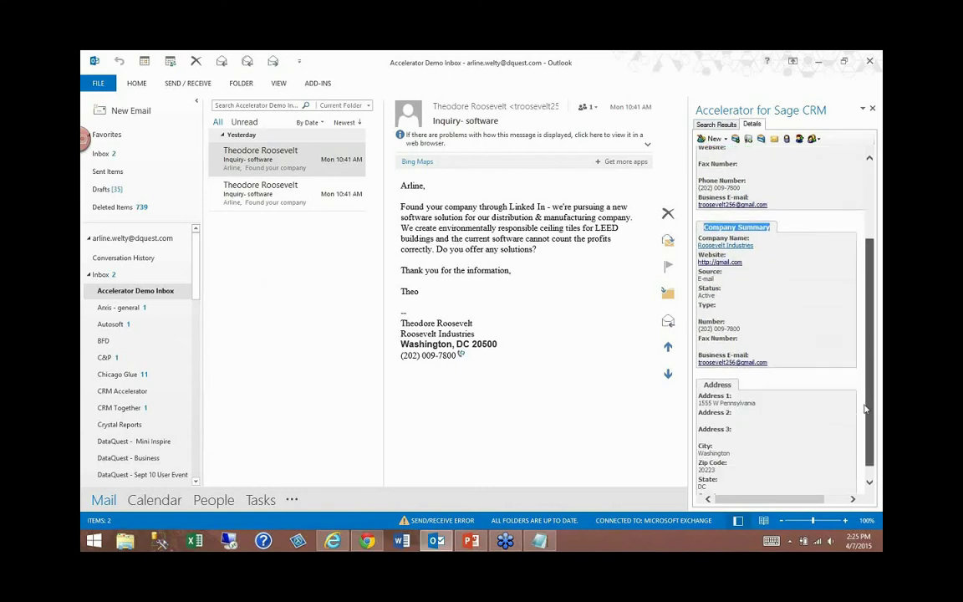
scroll(786, 318, up, 3)
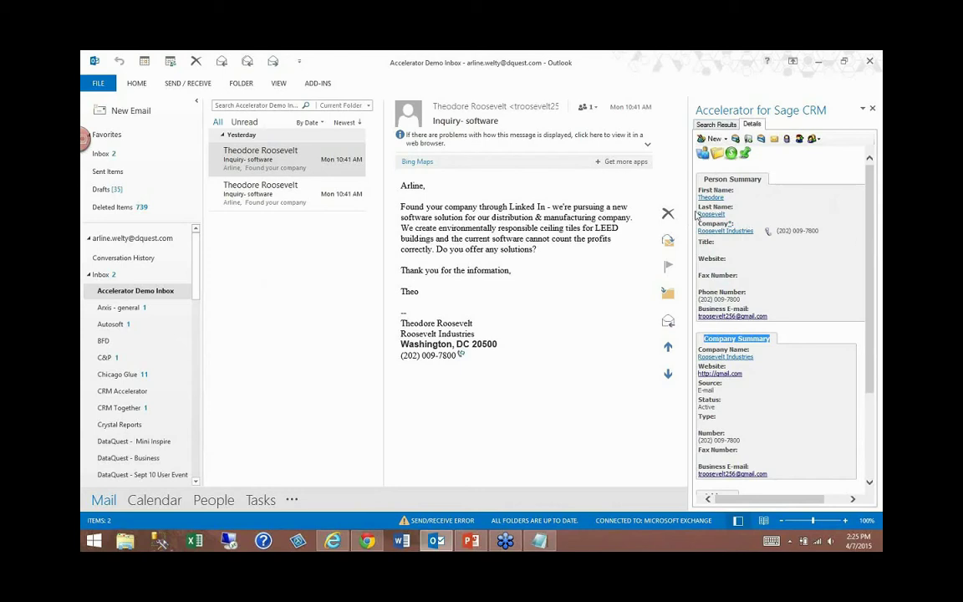
click(839, 230)
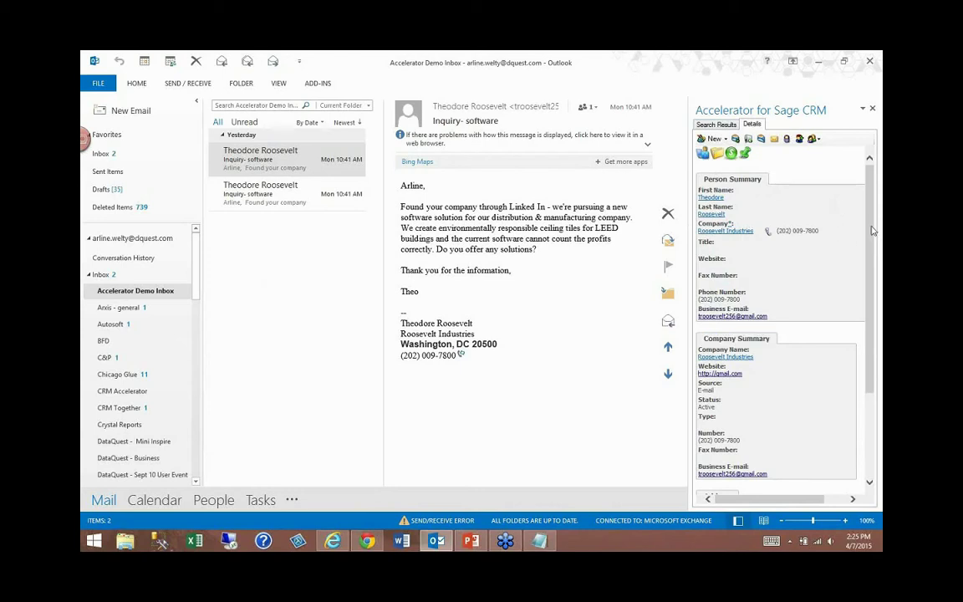
drag(871, 229, 870, 256)
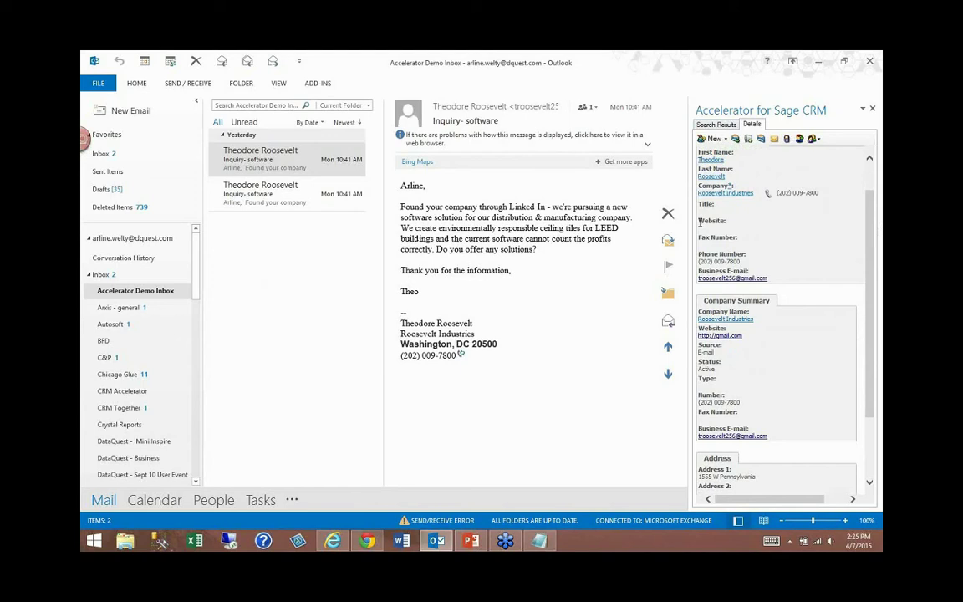
drag(699, 222, 729, 222)
drag(699, 204, 713, 209)
drag(875, 241, 876, 285)
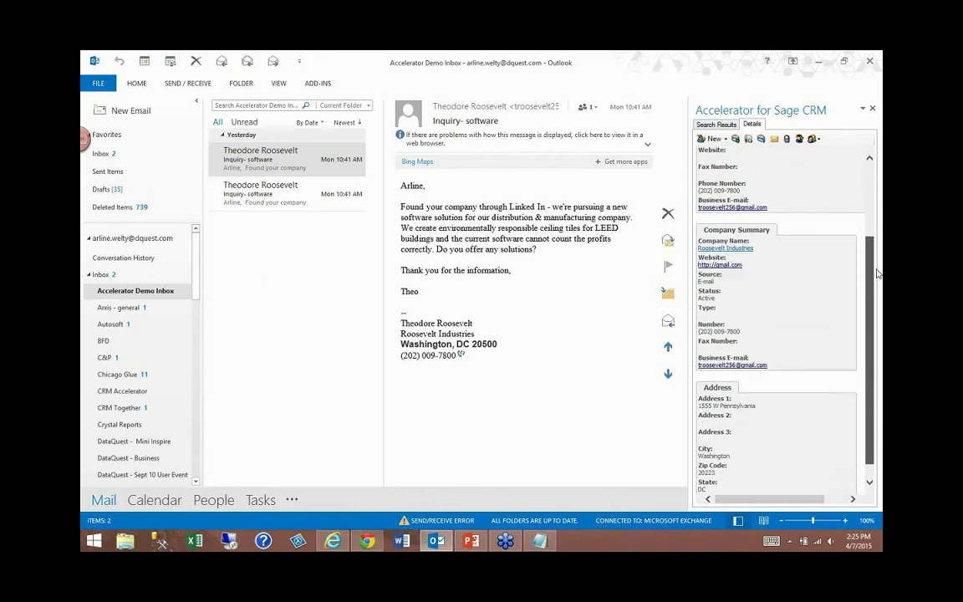
scroll(732, 216, up, 4)
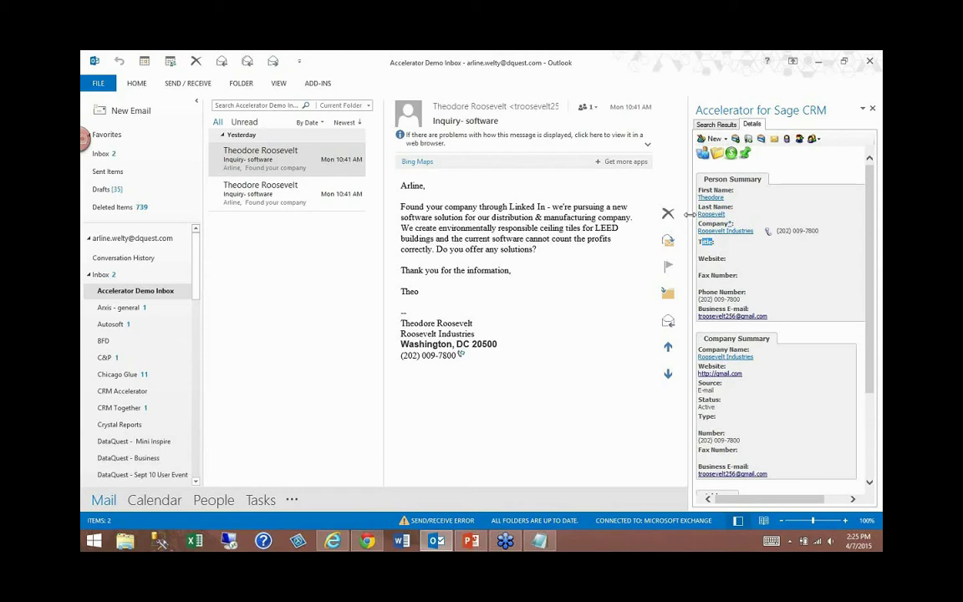
click(740, 252)
Start a new opportunity from the email and check its prefilled details, description, company and person fields.
click(726, 139)
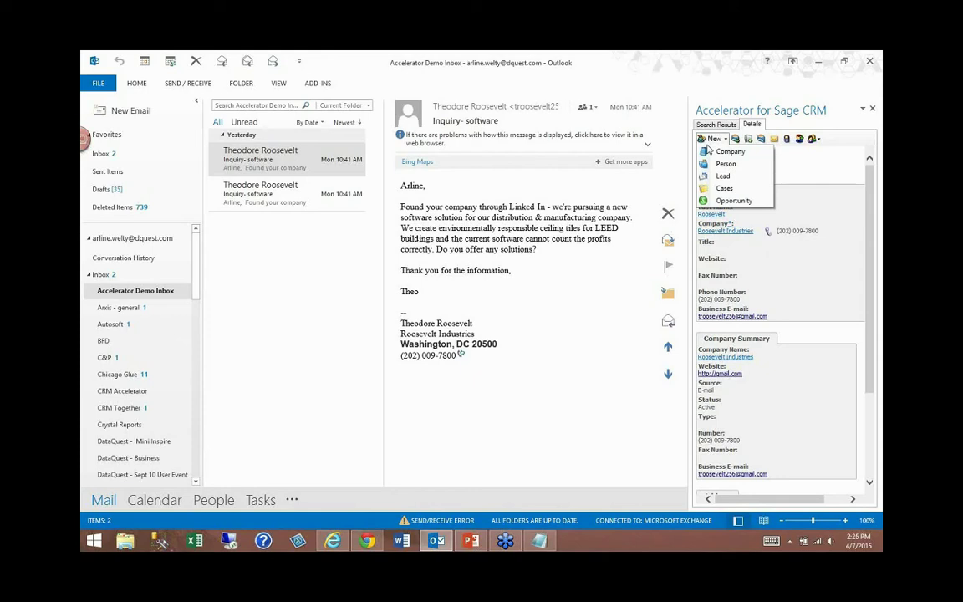
click(723, 205)
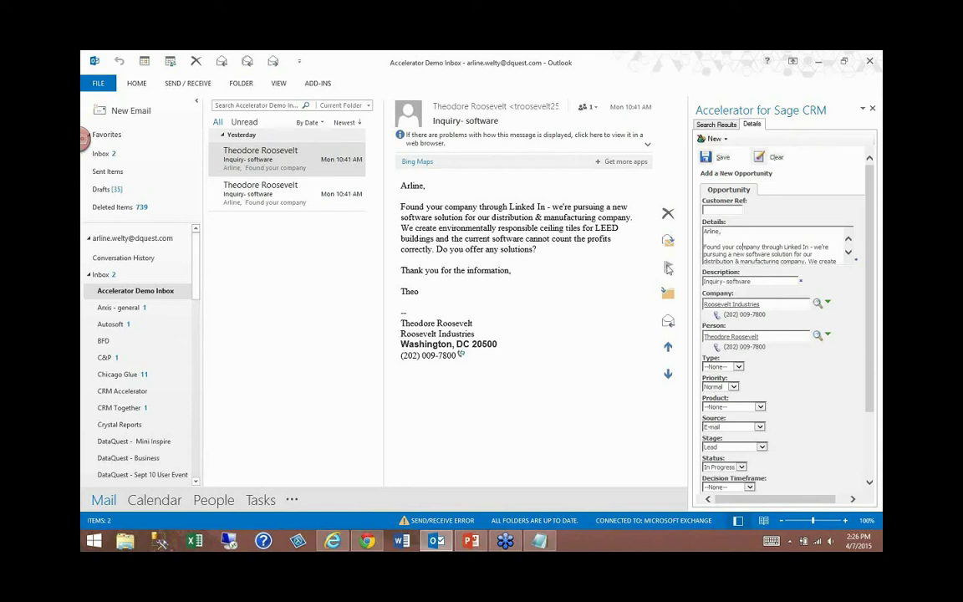
mouse_move(703, 231)
mouse_down()
mouse_move(727, 284)
mouse_move(704, 288)
mouse_up()
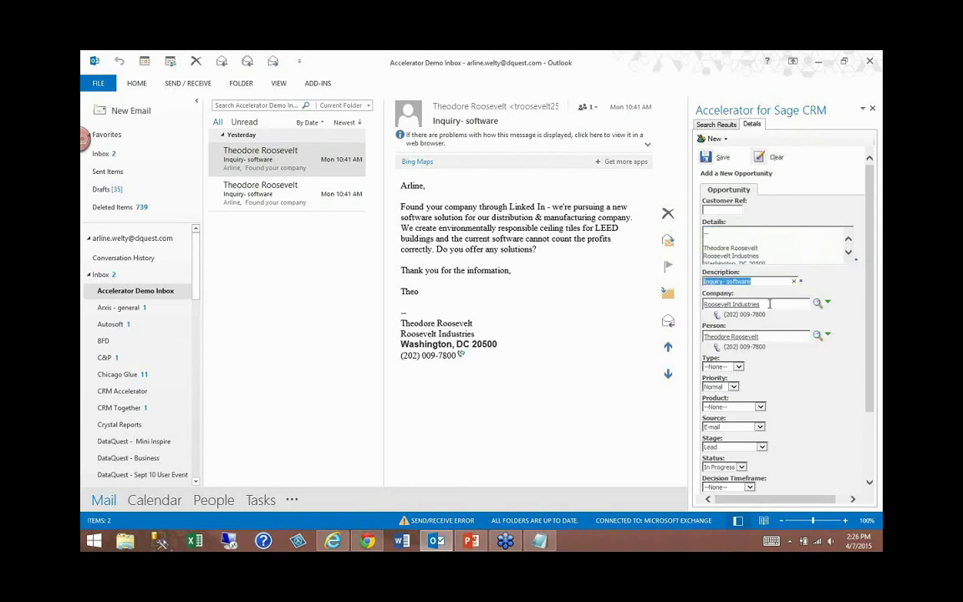
key(Tab)
key(Tab)
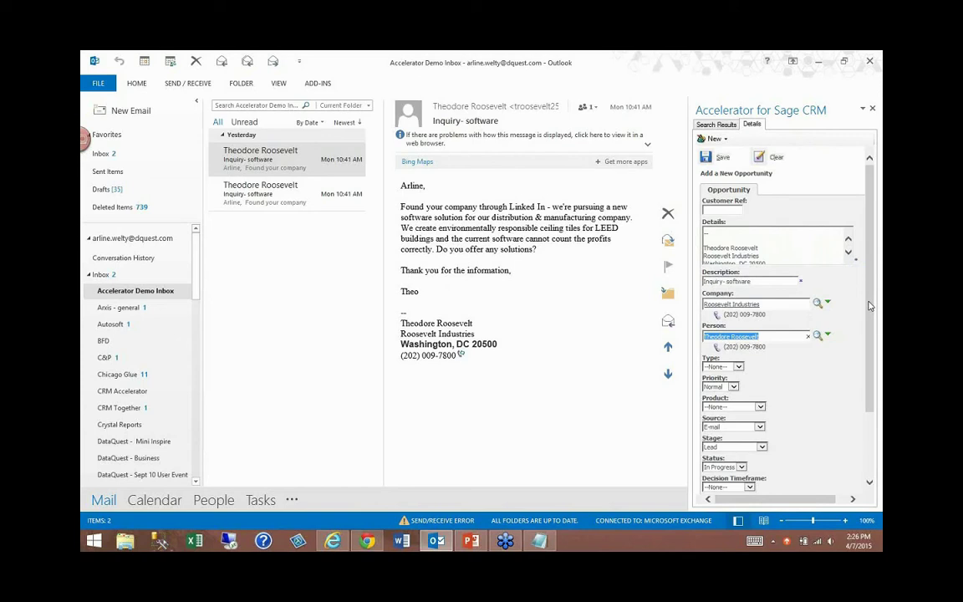
Set the new opportunity's product to Consultancy and save the opportunity.
scroll(779, 301, down, 3)
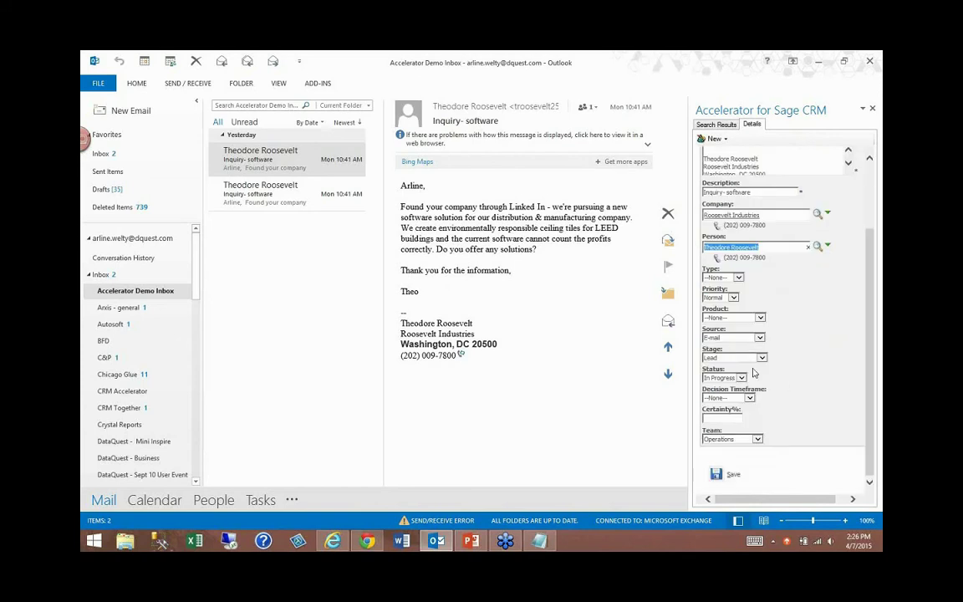
click(730, 319)
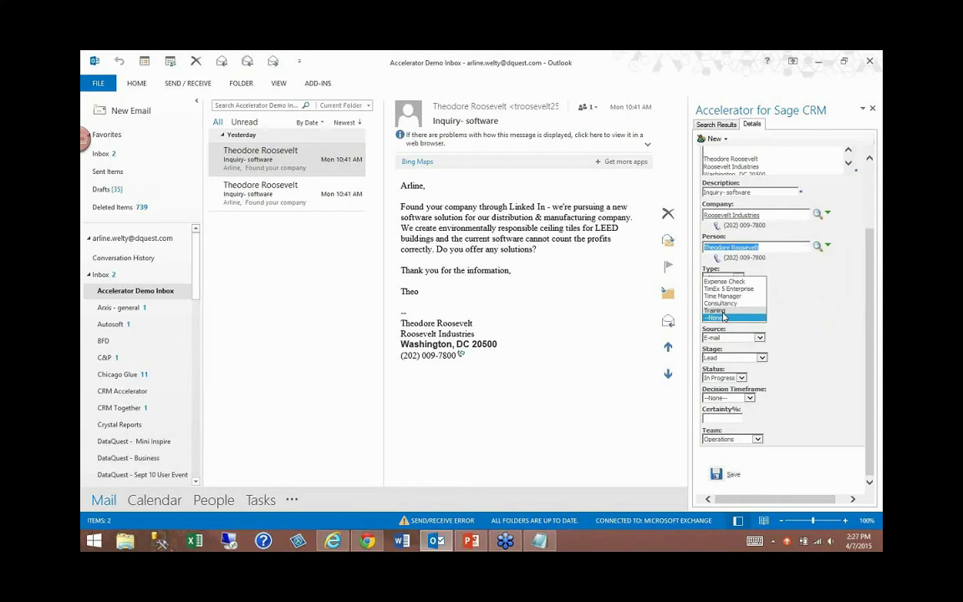
click(724, 304)
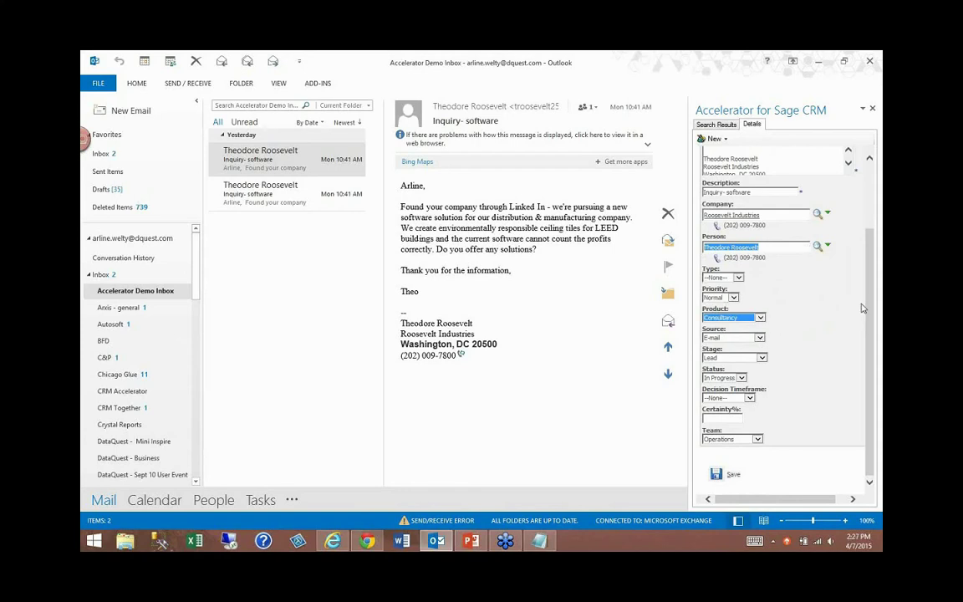
mouse_move(869, 313)
mouse_down()
mouse_move(872, 274)
mouse_move(879, 328)
mouse_up()
click(718, 475)
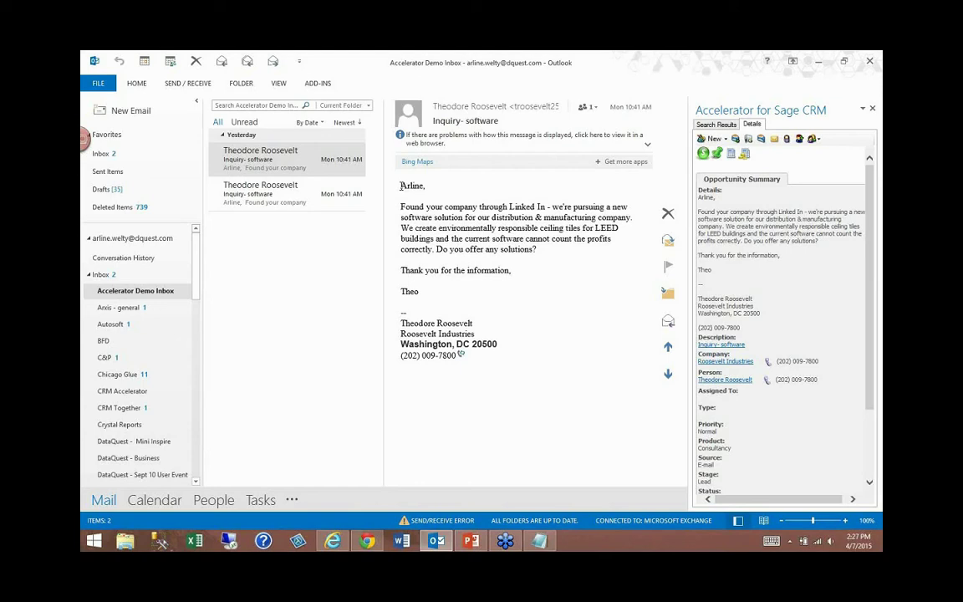
drag(400, 185, 428, 292)
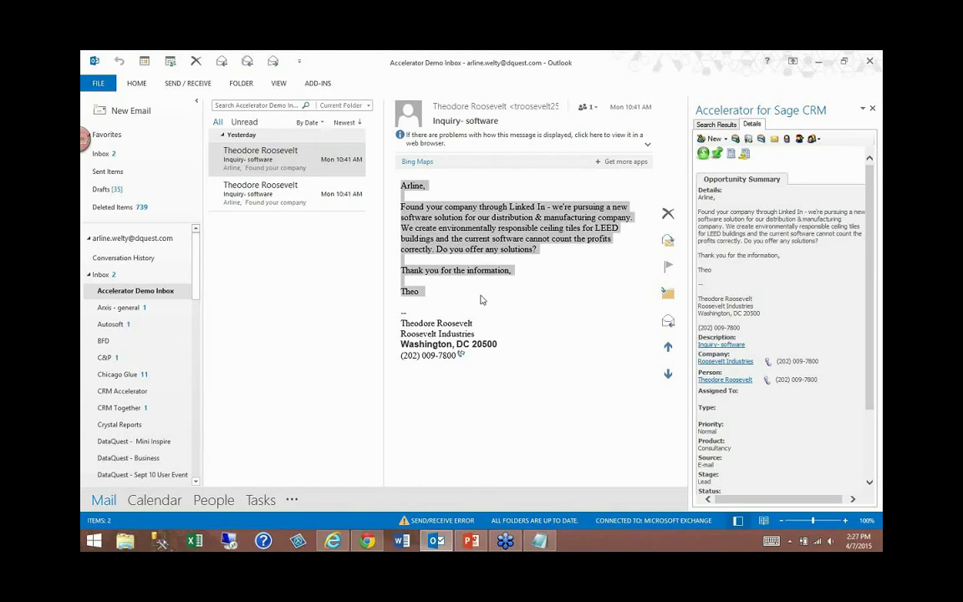
click(525, 272)
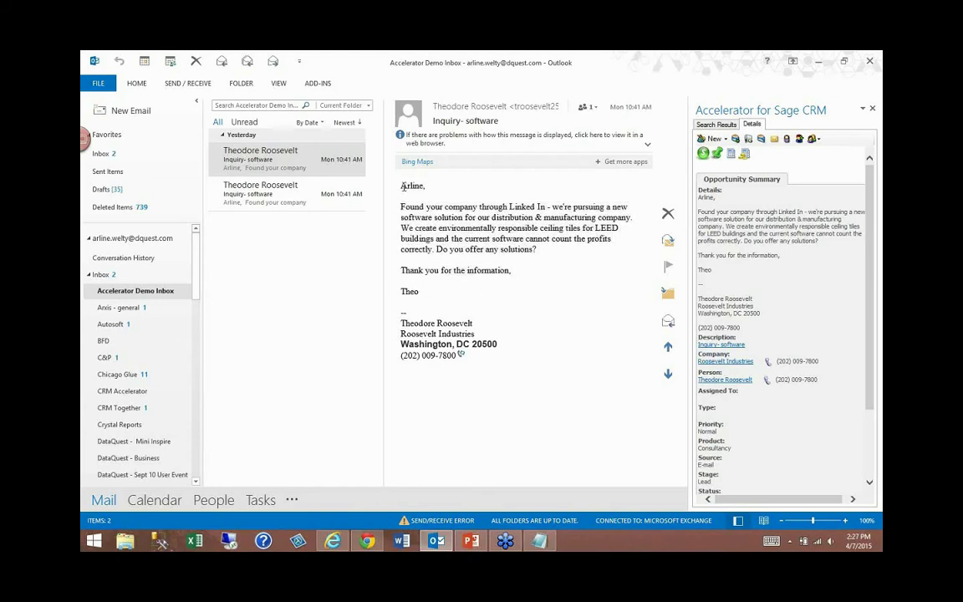
drag(372, 172, 586, 263)
click(514, 239)
Save an outgoing phone note on the opportunity saying the contact was called and wants to see a spec sheet.
click(787, 142)
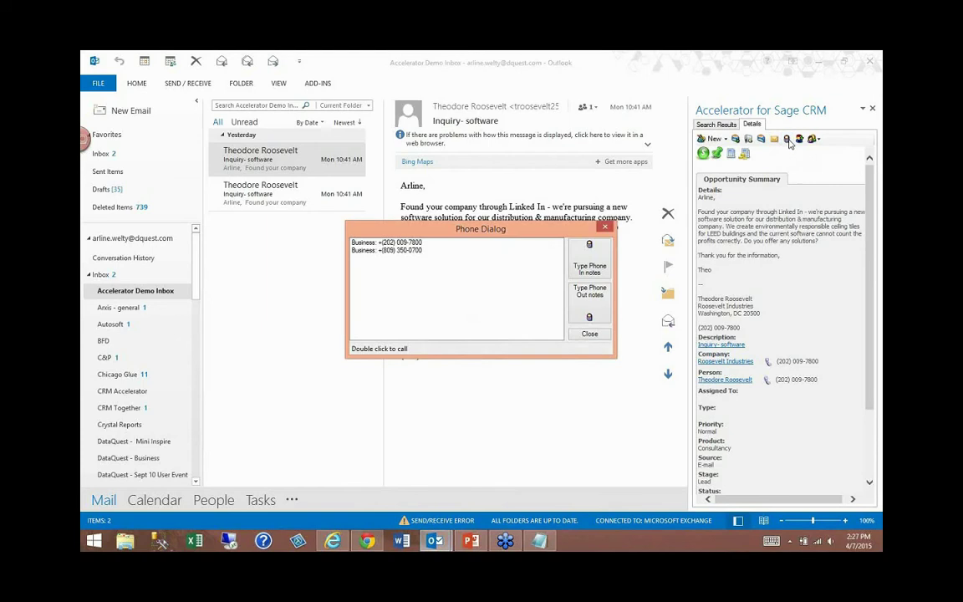
click(589, 303)
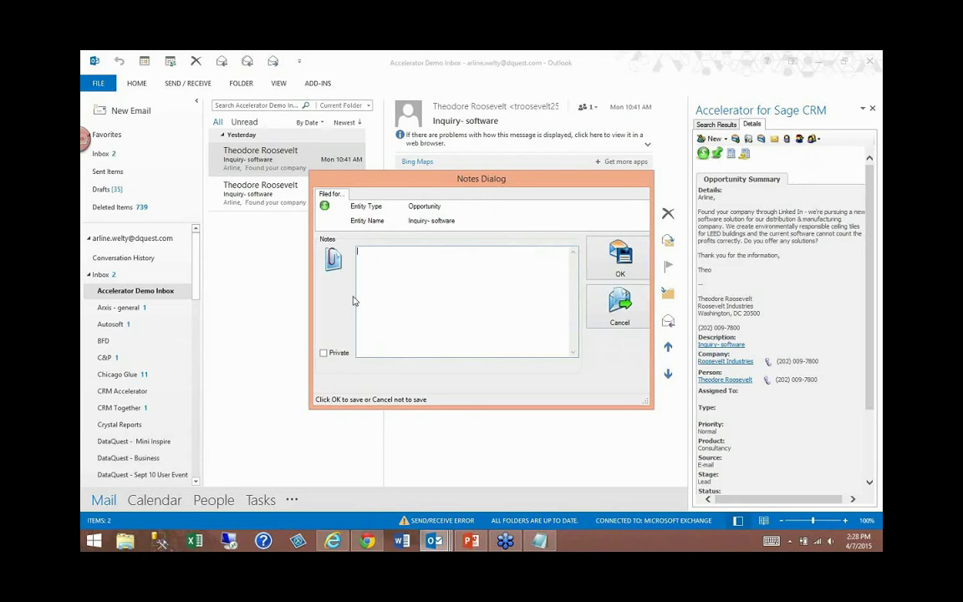
text(Called Theodore- he wants to see a spec )
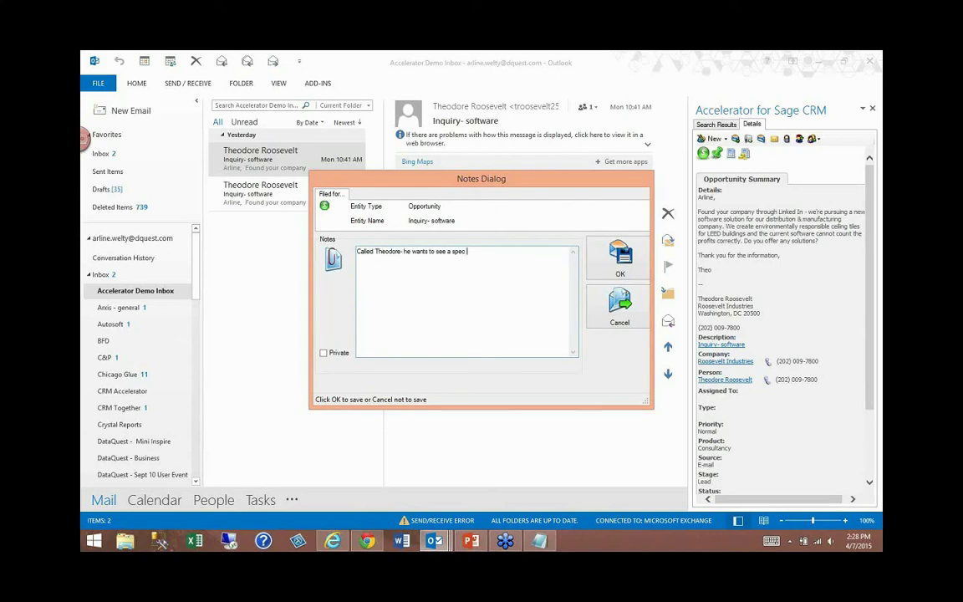
text(sheet)
click(621, 265)
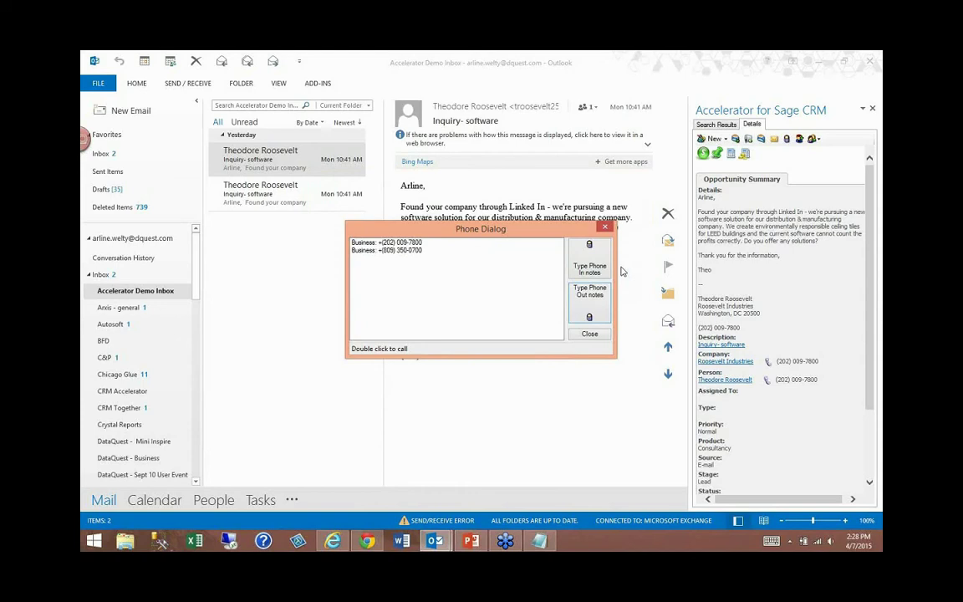
key(Escape)
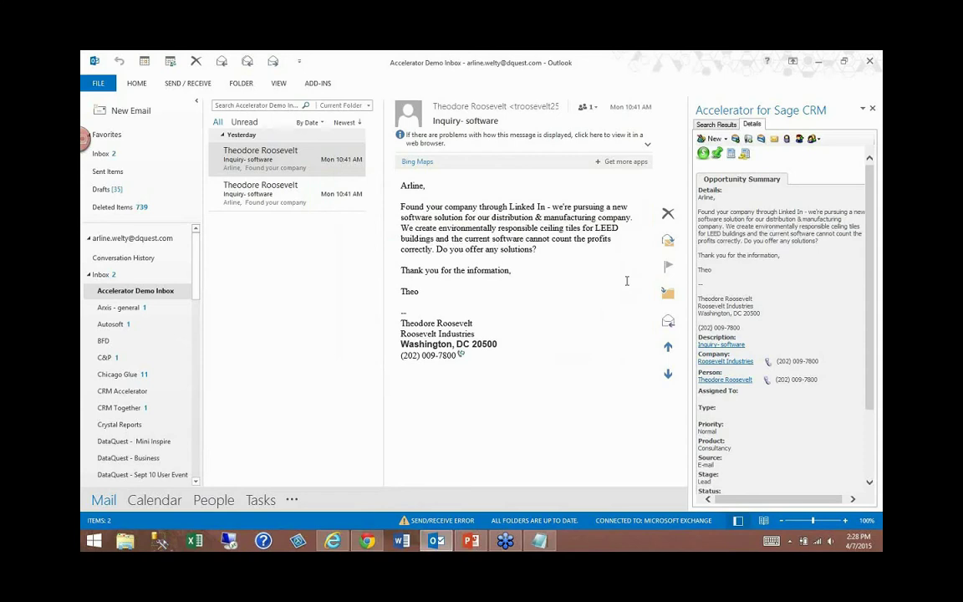
Restore the Outlook and Internet Explorer windows to partial size and resize Outlook so that both can be seen together.
click(845, 62)
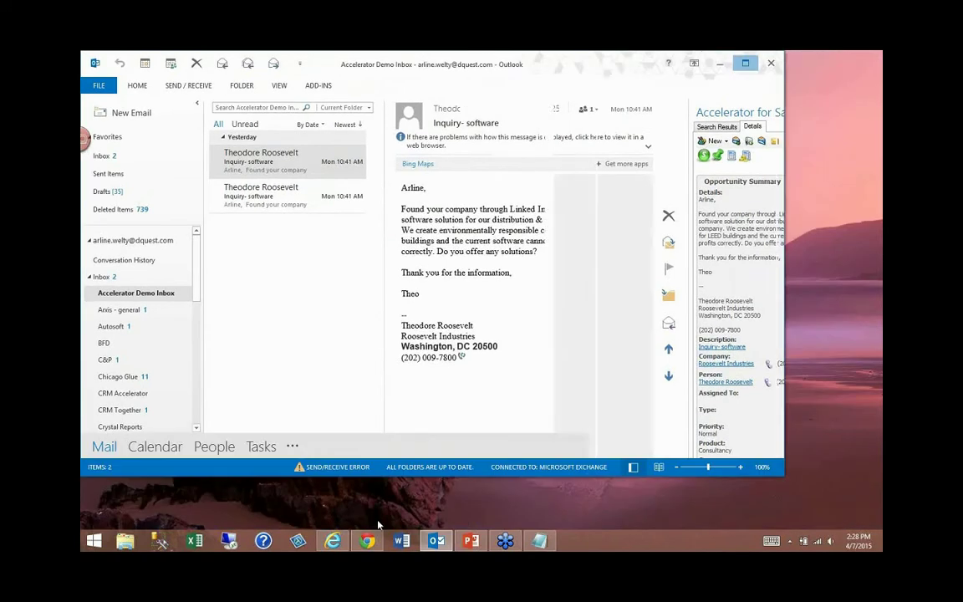
click(332, 542)
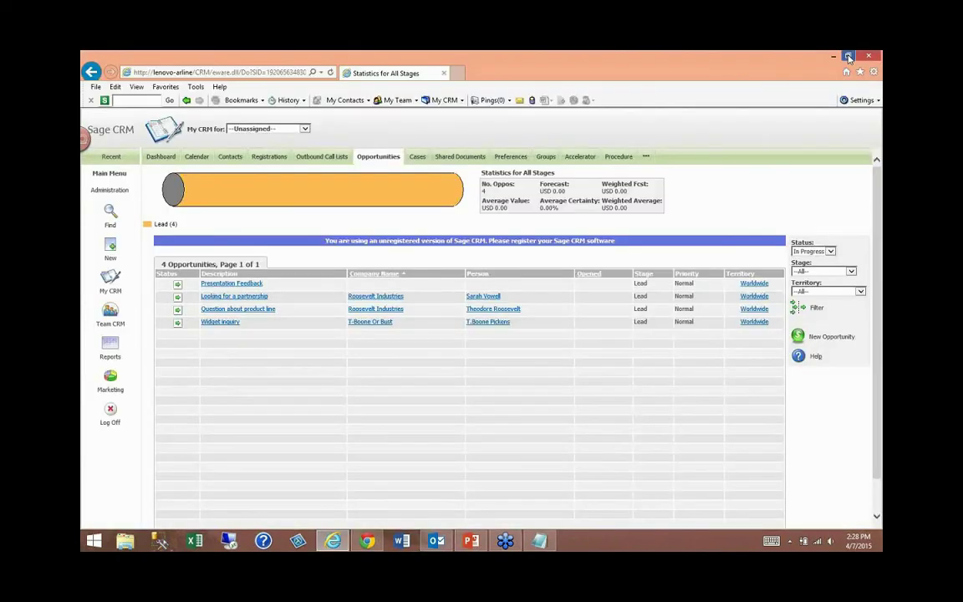
click(848, 57)
click(254, 398)
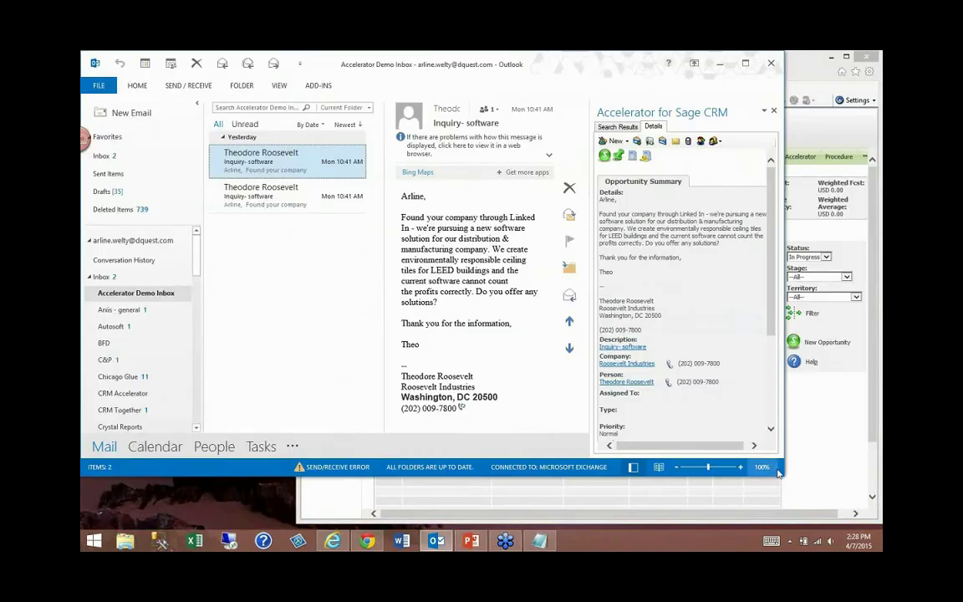
drag(780, 472, 637, 528)
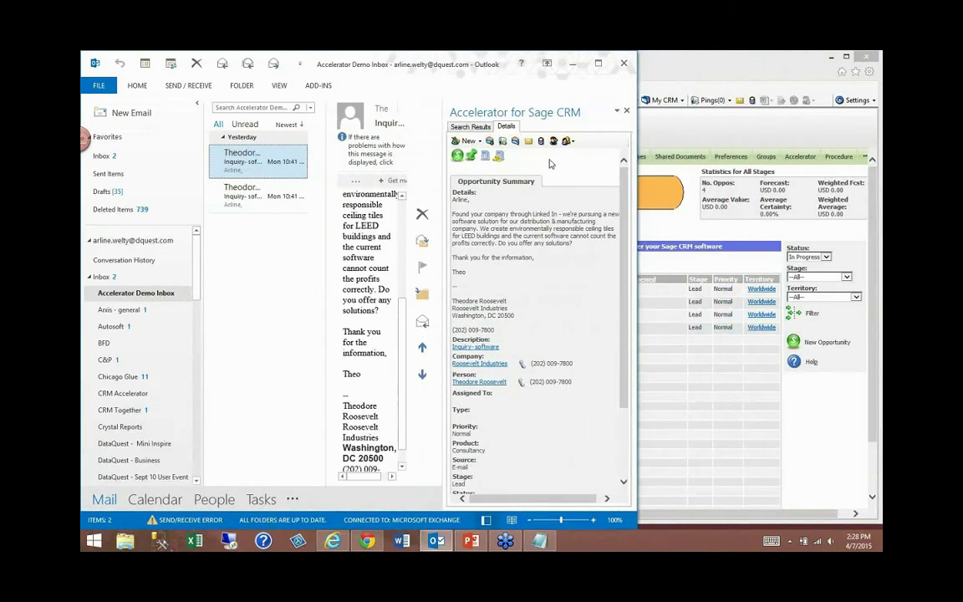
Open the "Inquiry- software" opportunity from its summary in Sage CRM in the browser and maximize the browser window.
drag(623, 252, 623, 323)
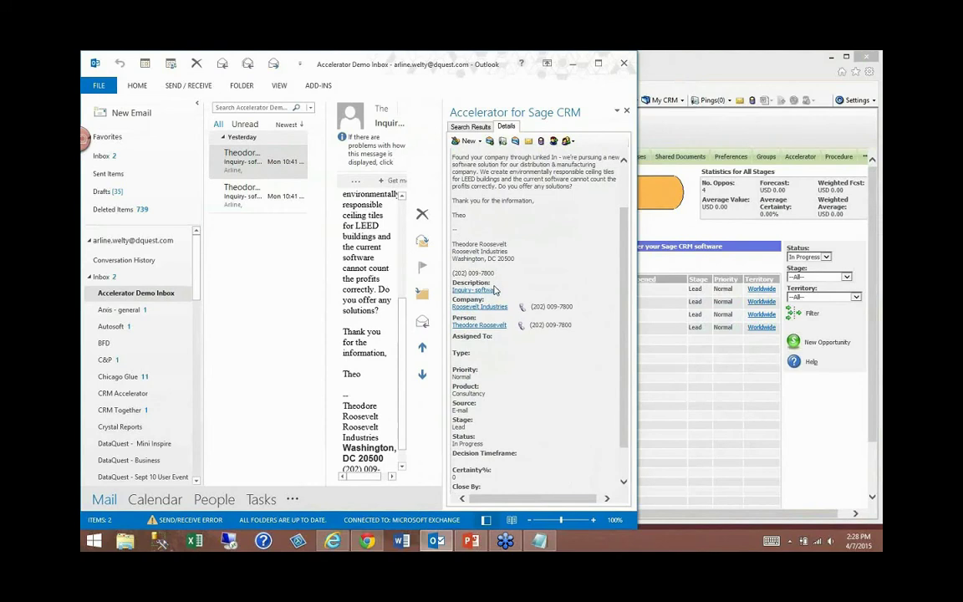
click(815, 424)
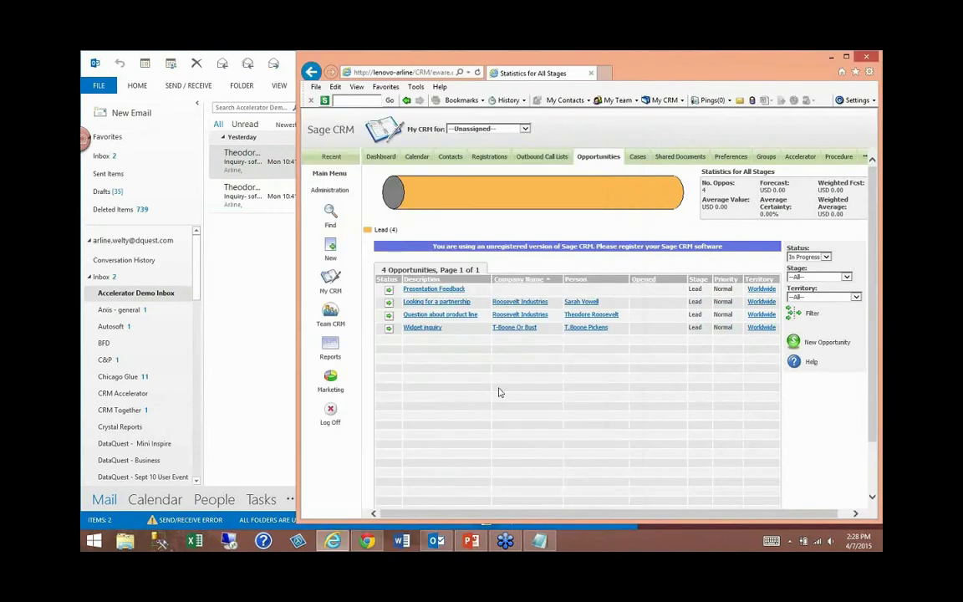
click(235, 378)
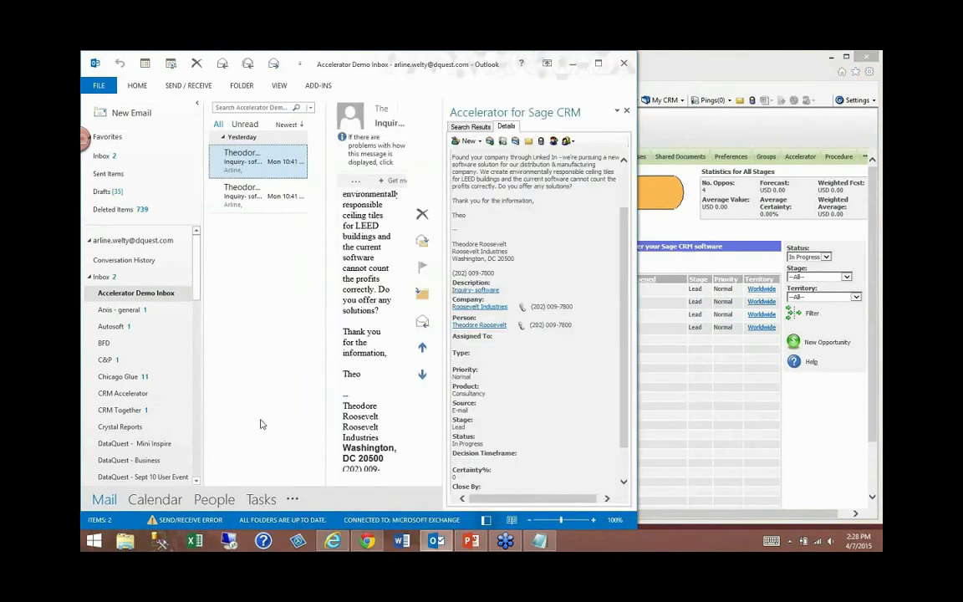
click(486, 292)
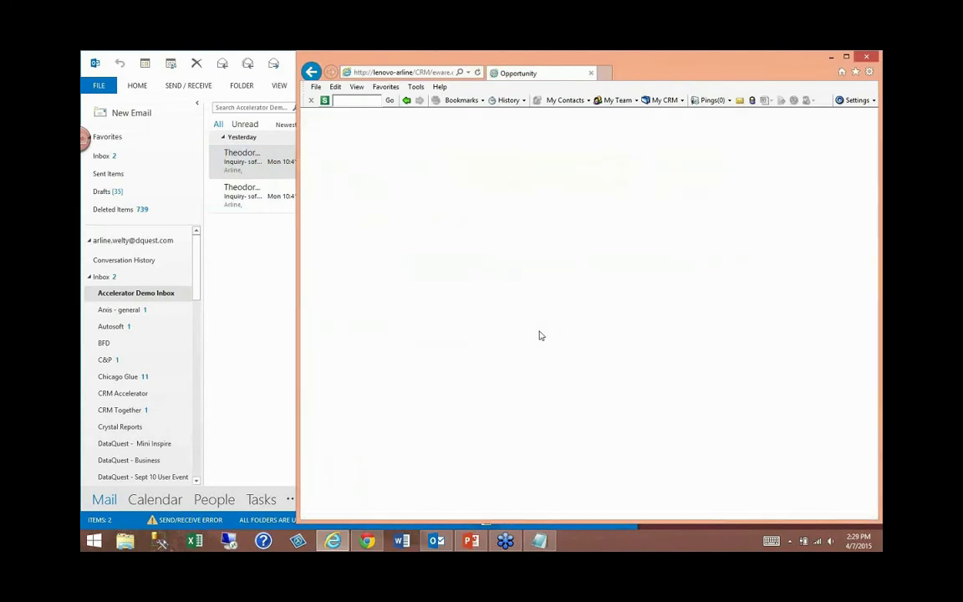
click(846, 57)
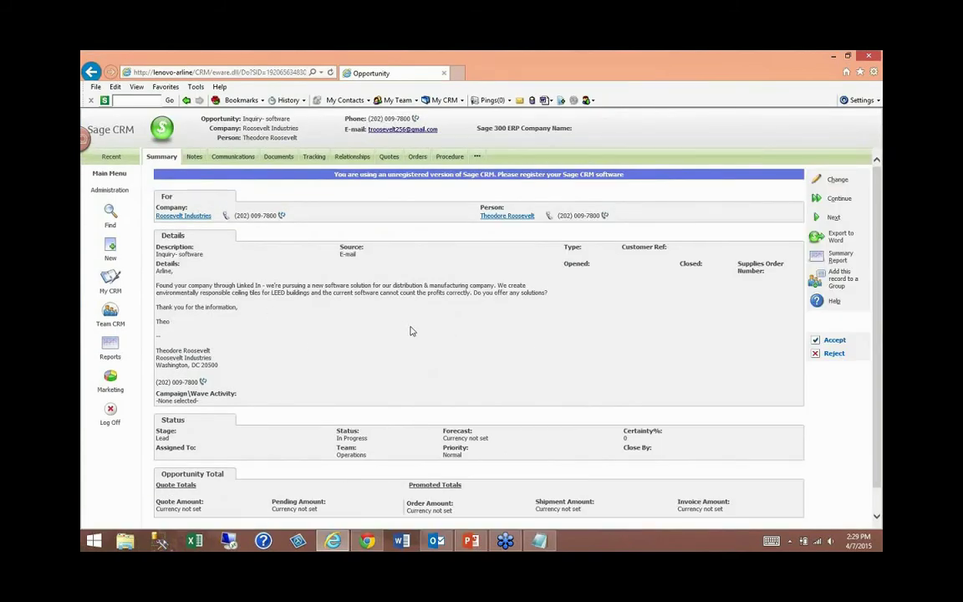
Create an email mail merge attachment for the opportunity from the AventuraIncIntro.docx global template.
click(550, 101)
click(549, 102)
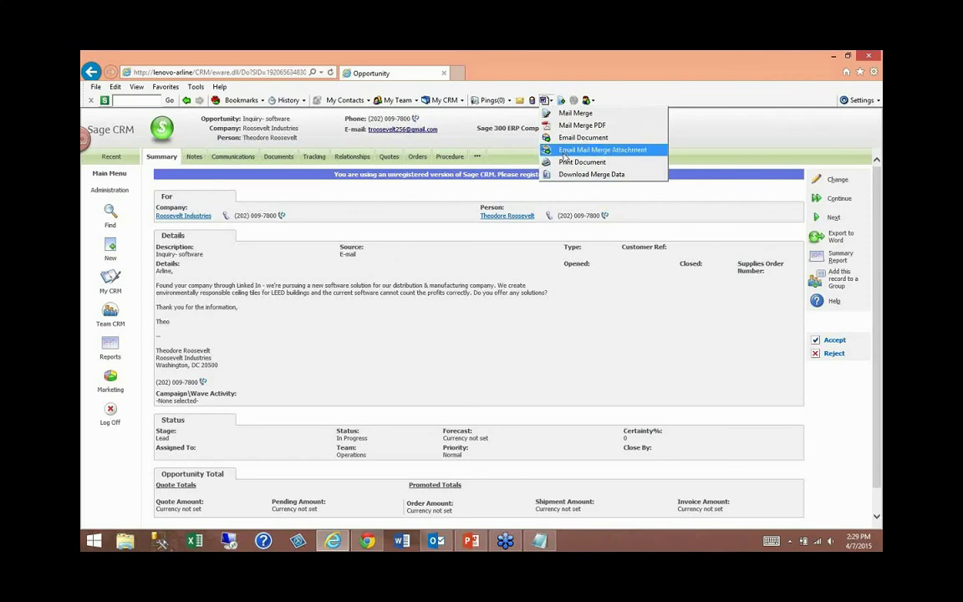
click(386, 102)
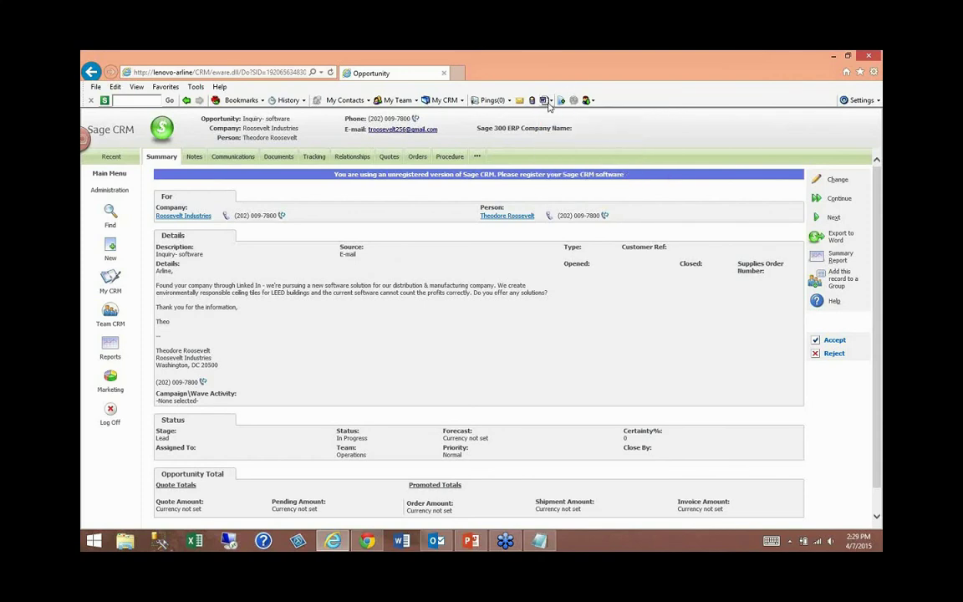
click(545, 101)
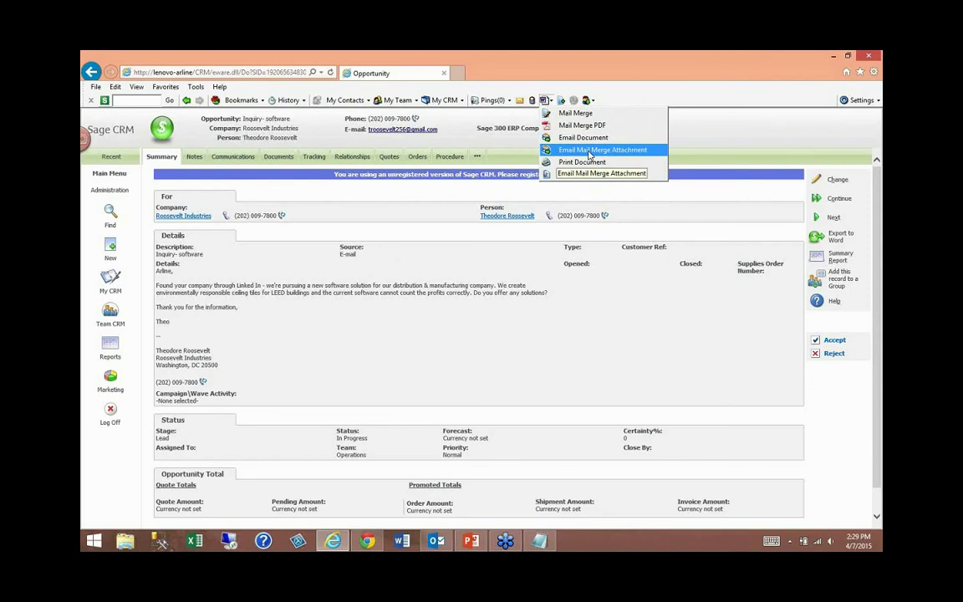
click(648, 150)
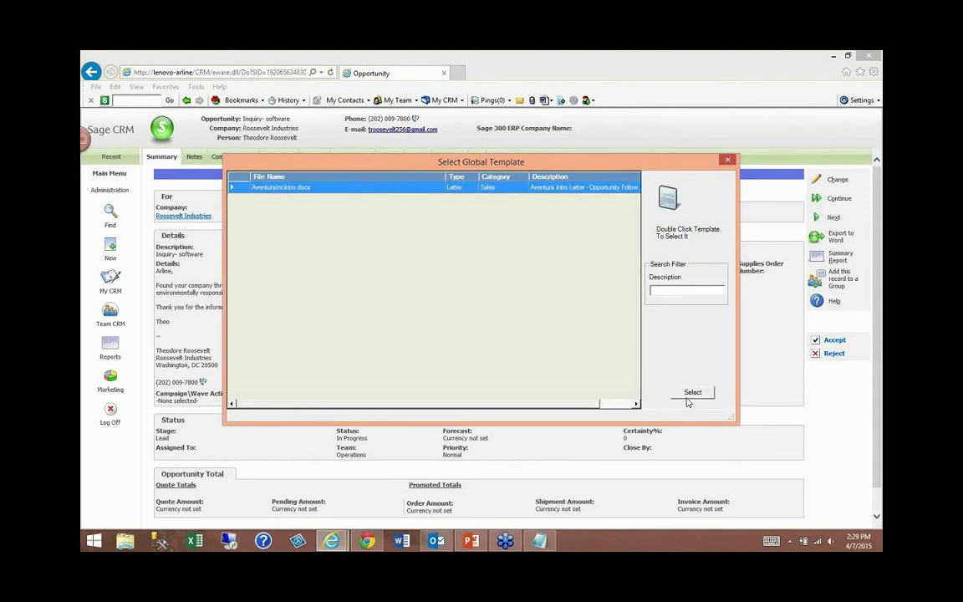
click(692, 392)
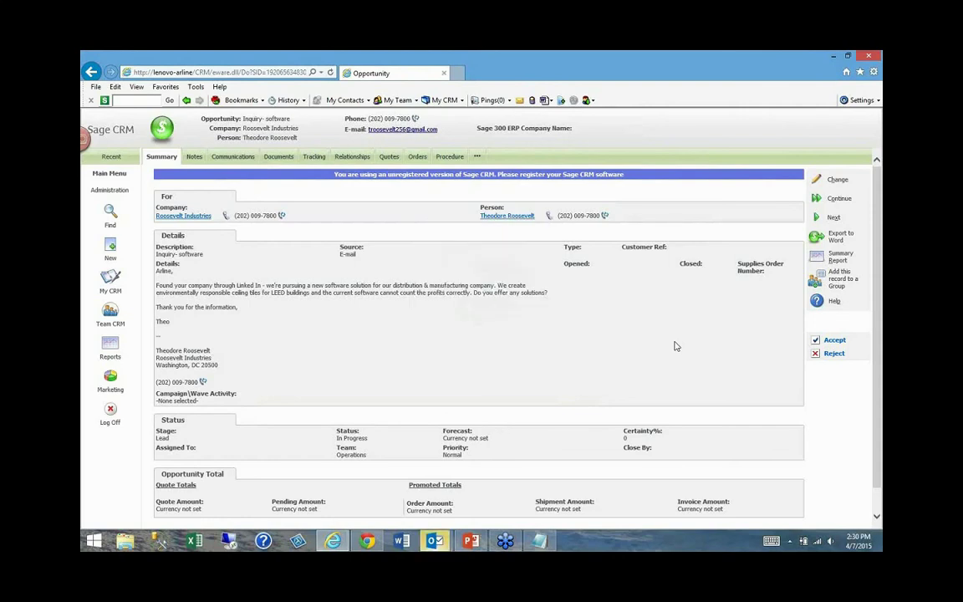
Switch to the generated email with the opportunity PDF attached in Outlook and maximize its window.
click(435, 540)
click(496, 482)
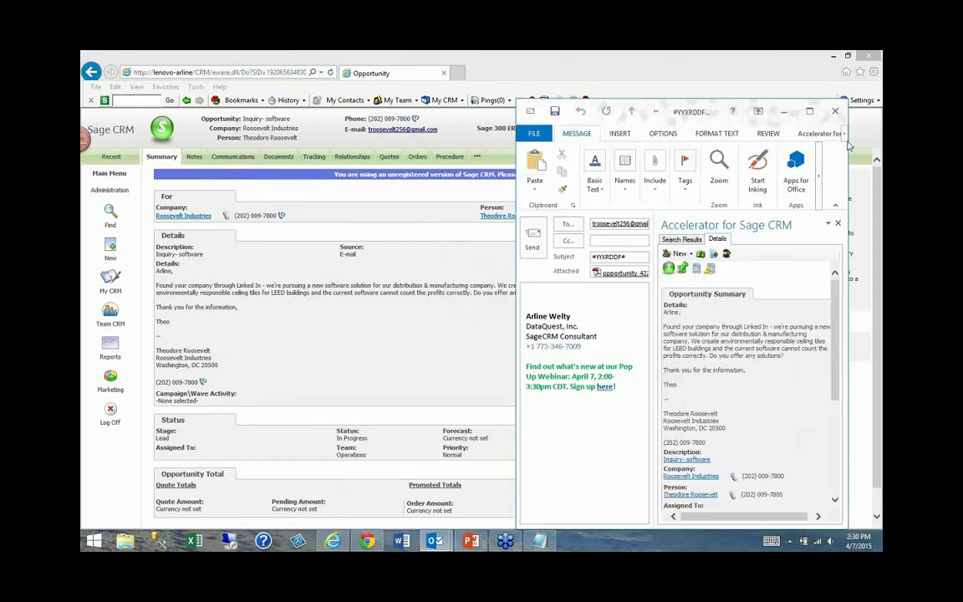
click(811, 112)
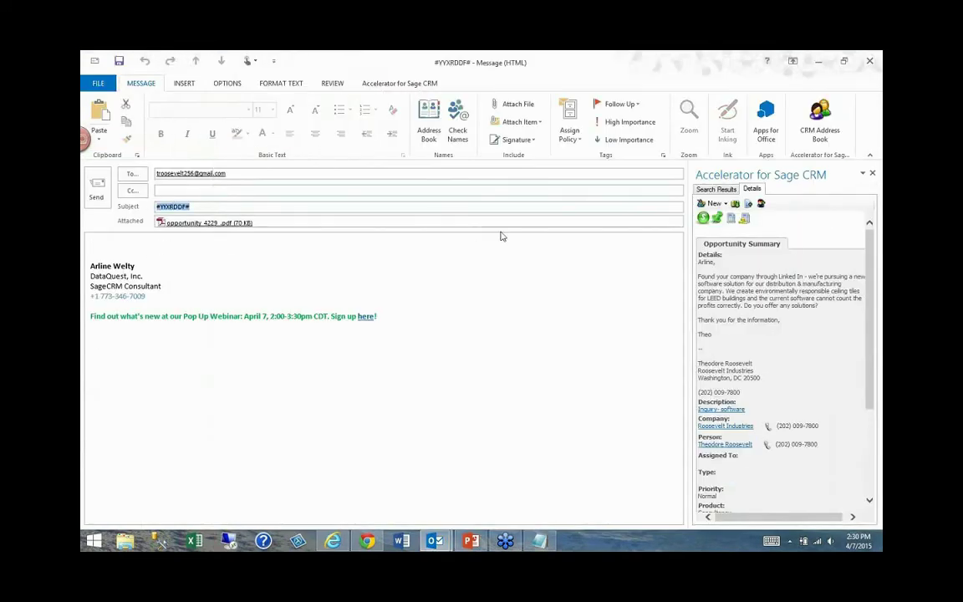
Replace the email's signature with the one thanking for the interest and mentioning the attached spec sheet, and send the email, saving it to CRM.
click(458, 269)
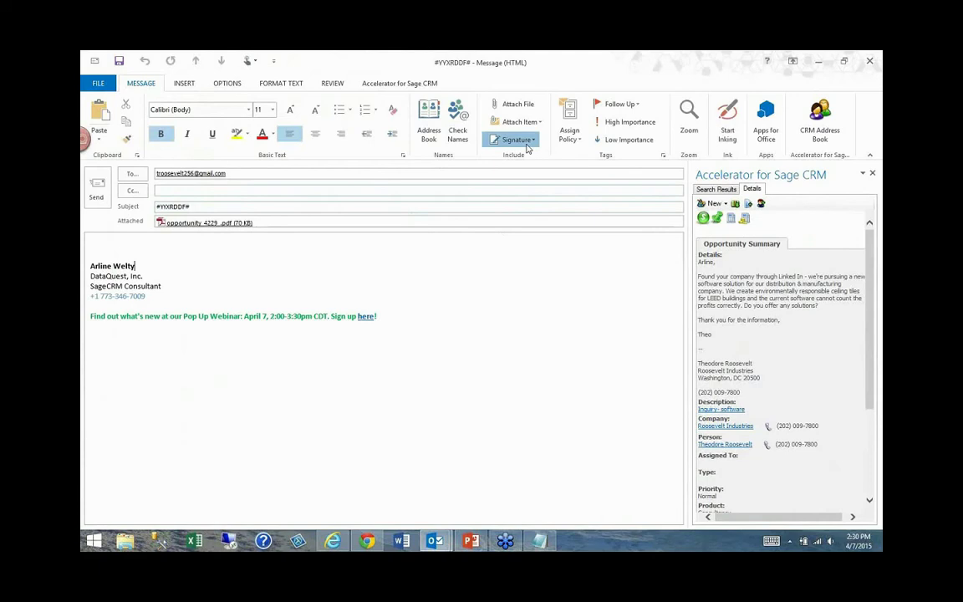
click(512, 140)
click(525, 186)
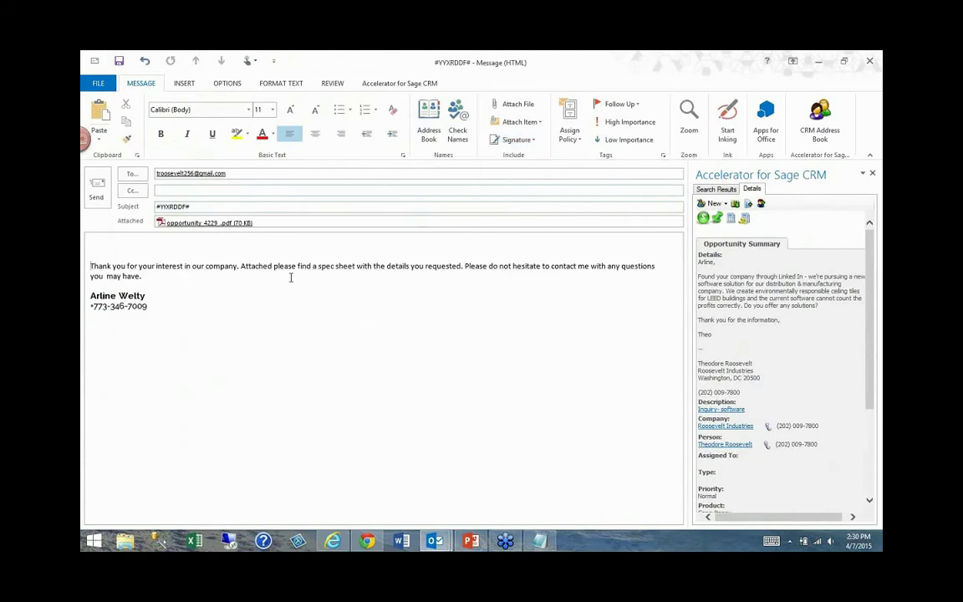
click(98, 185)
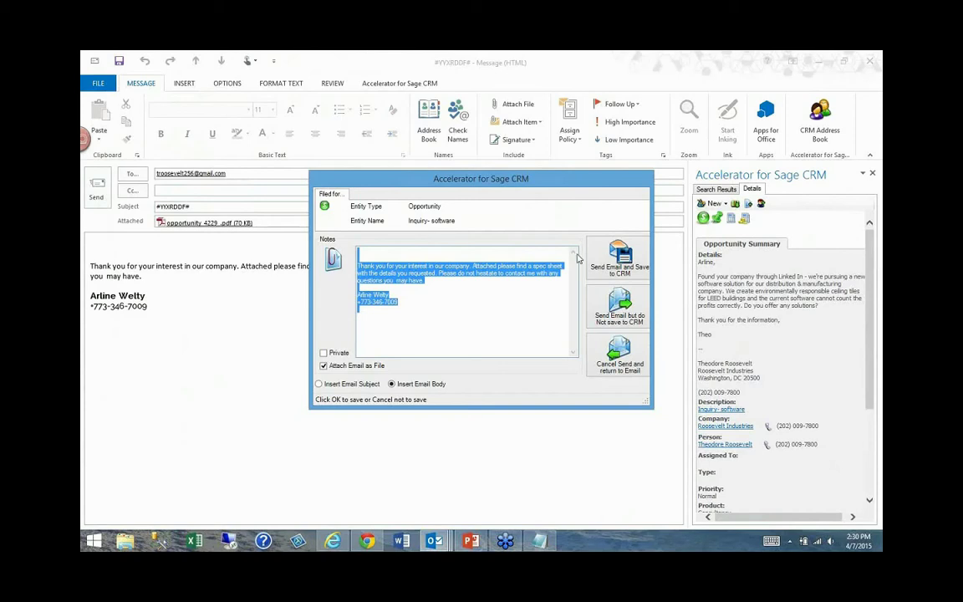
click(617, 265)
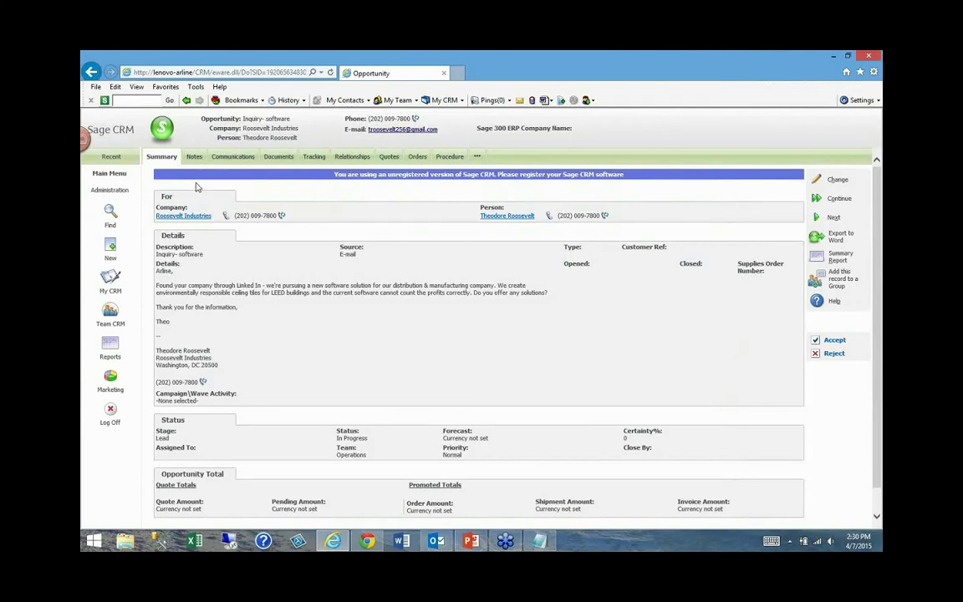
Examine the phone note and sent email in the opportunity's communications in Sage CRM and return to its summary.
click(238, 159)
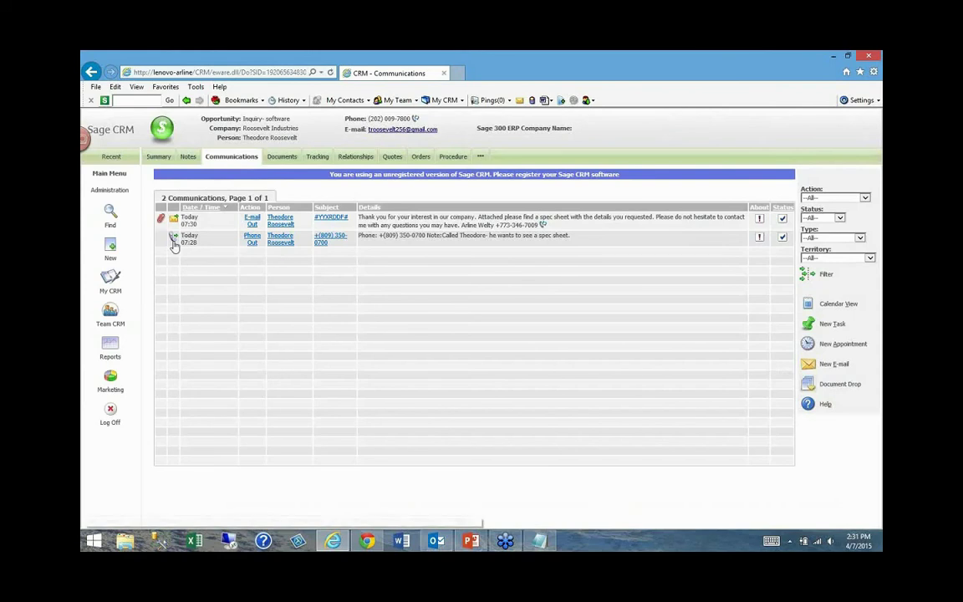
drag(575, 238, 428, 239)
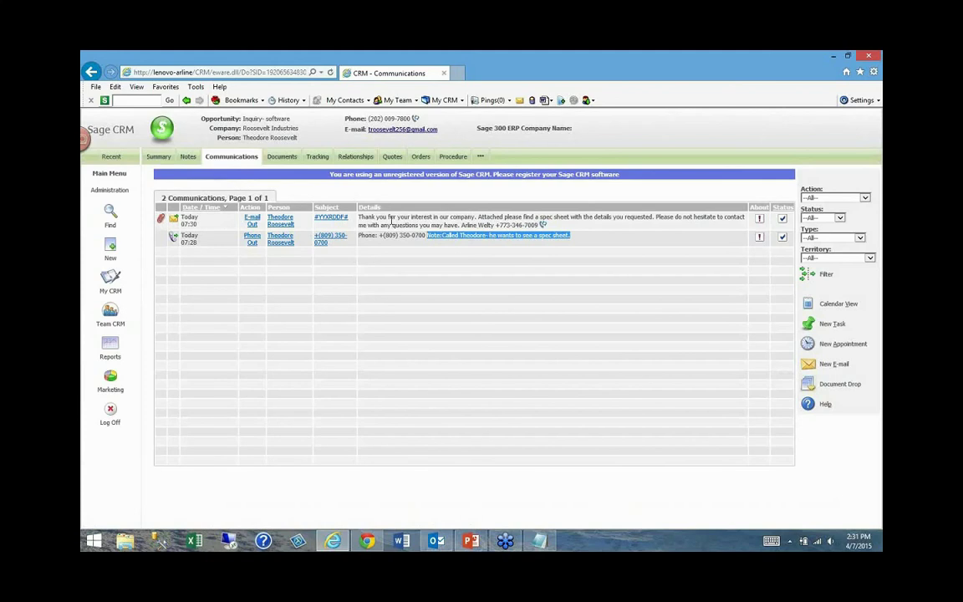
drag(387, 217, 434, 217)
drag(517, 208, 563, 223)
click(596, 240)
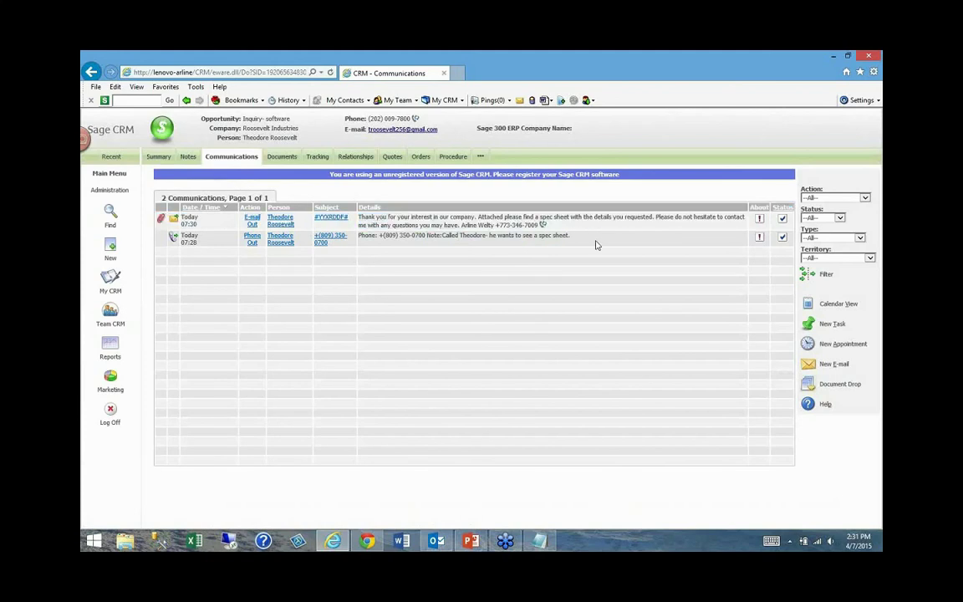
click(159, 157)
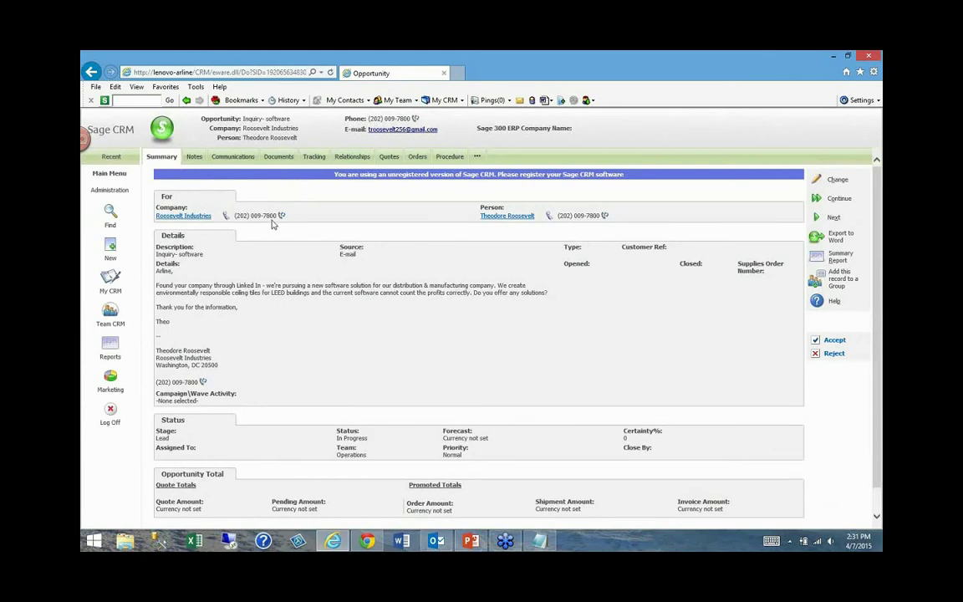
Switch to Outlook, maximize it, and select the first "Inquiry- software" email in the Accelerator Demo Inbox.
click(874, 79)
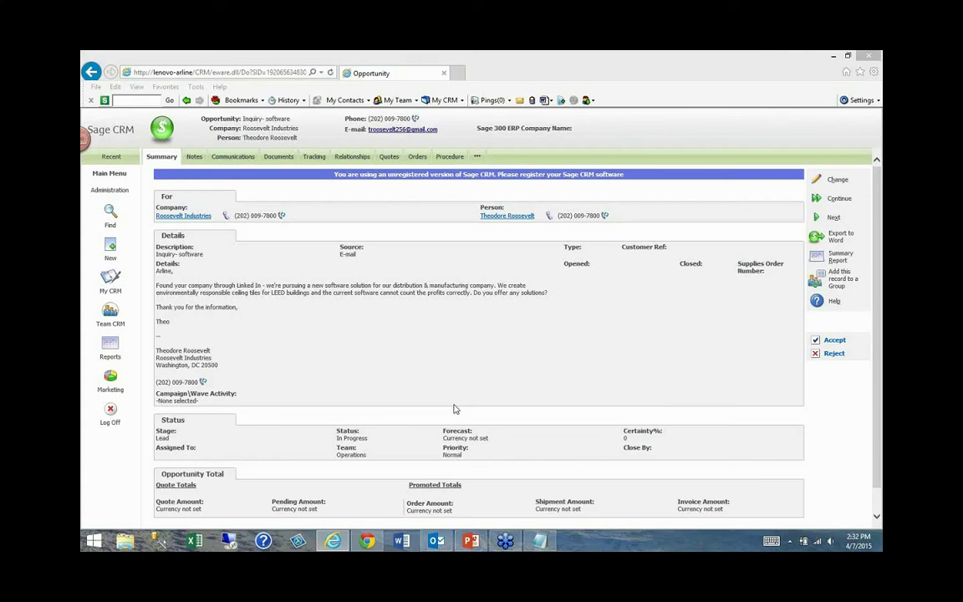
click(438, 541)
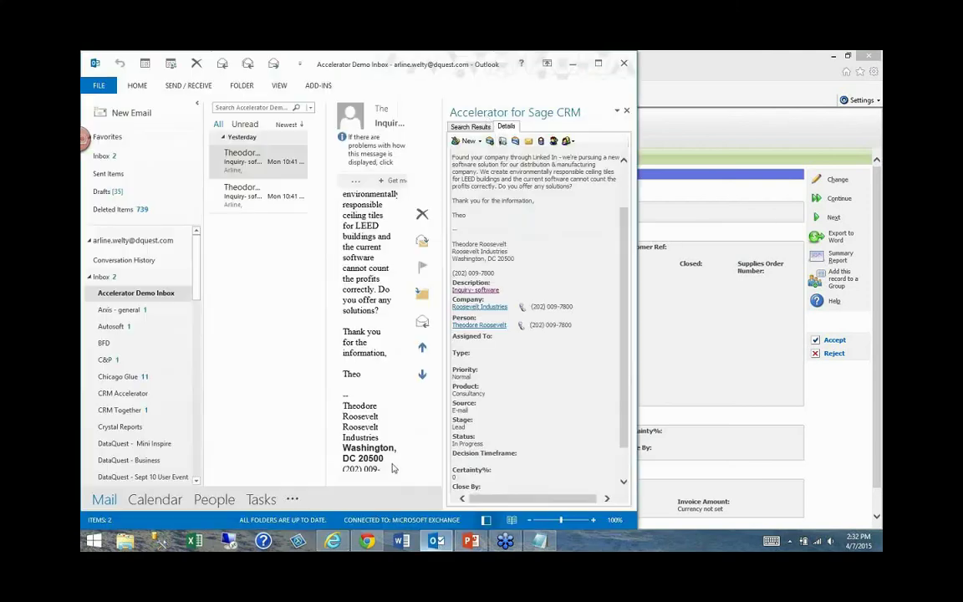
click(598, 64)
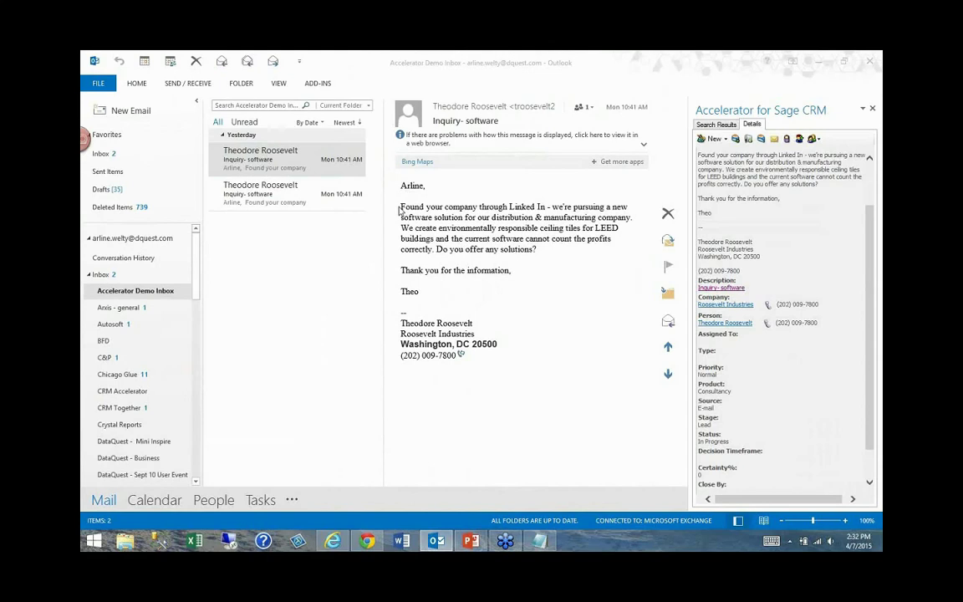
click(308, 204)
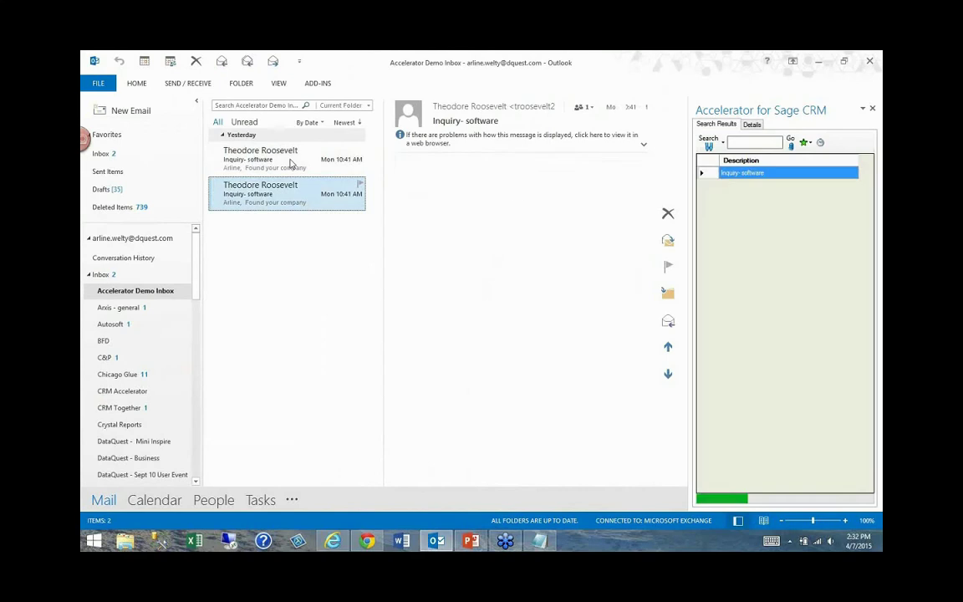
click(286, 169)
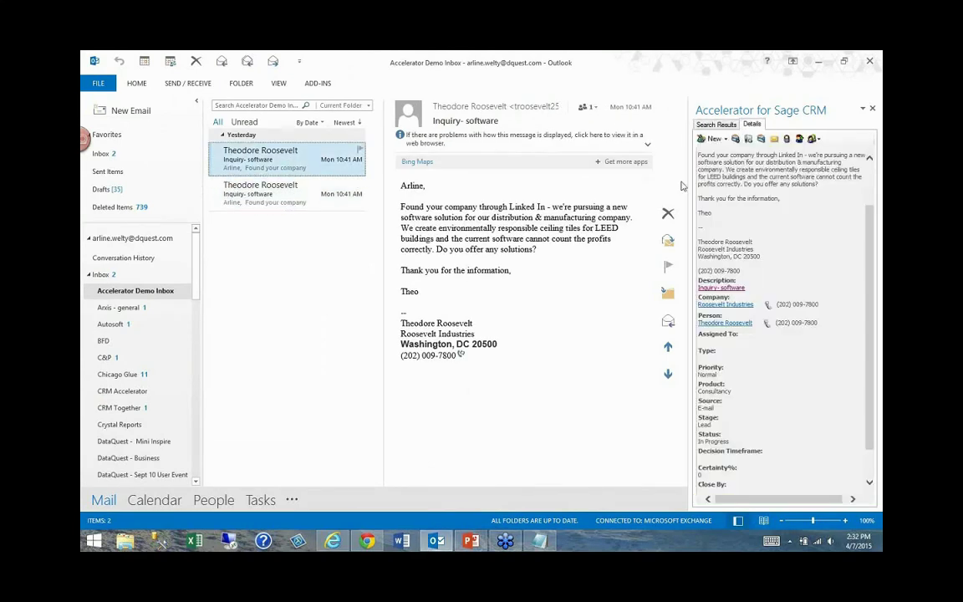
Tag the selected inquiry email with a CRM reference, highlight the reference in its subject, and minimize Outlook.
click(800, 139)
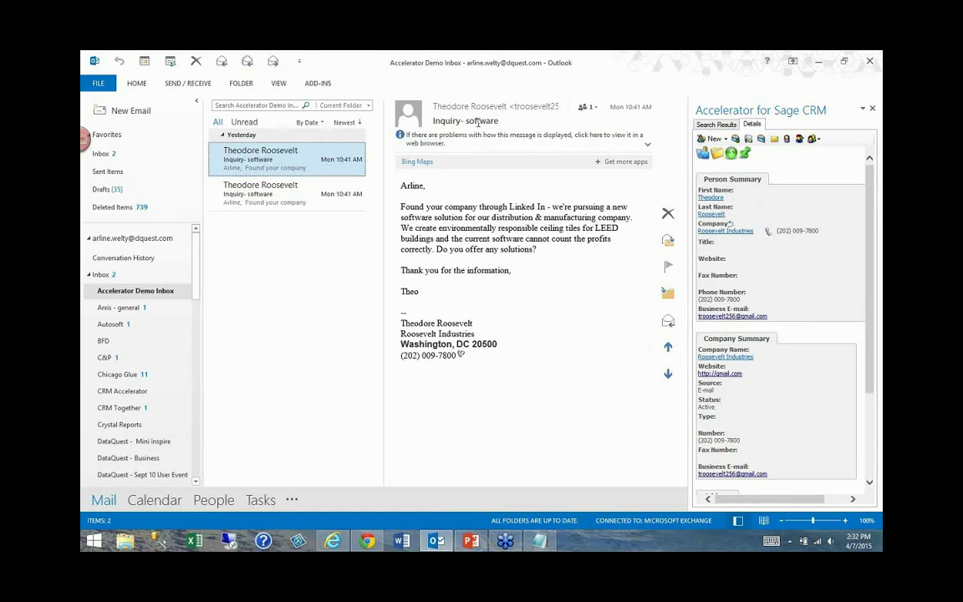
click(800, 140)
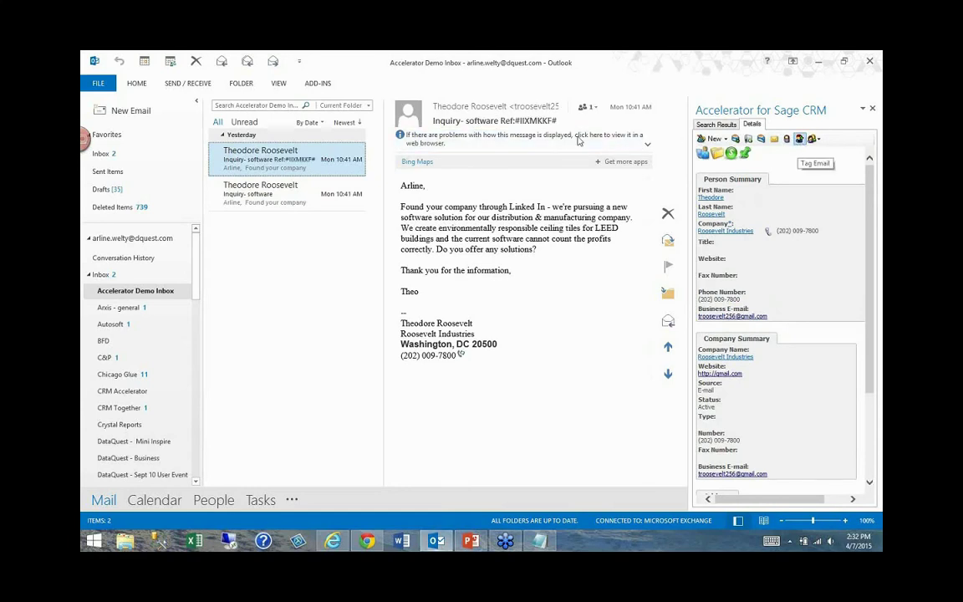
drag(557, 120, 499, 120)
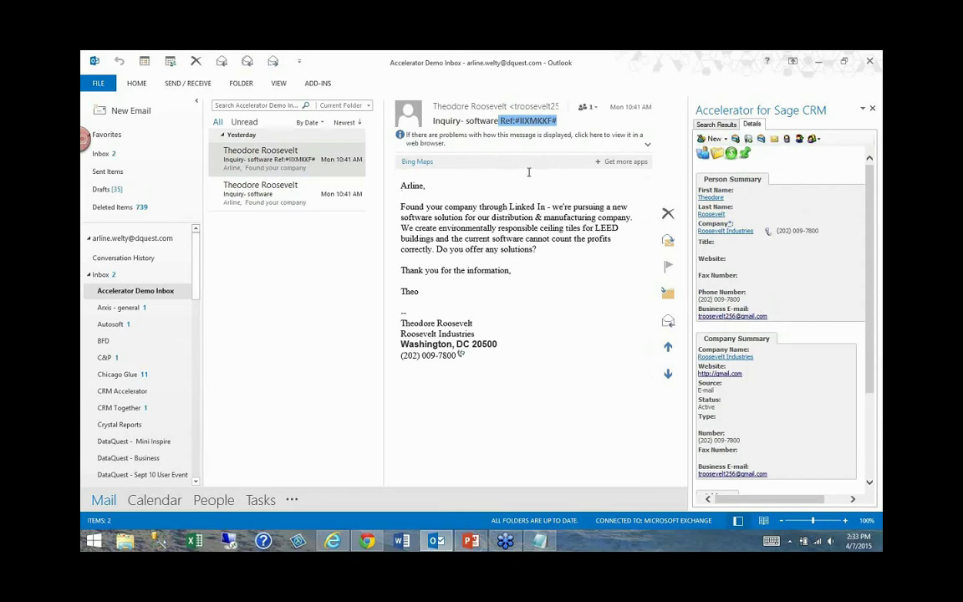
click(820, 64)
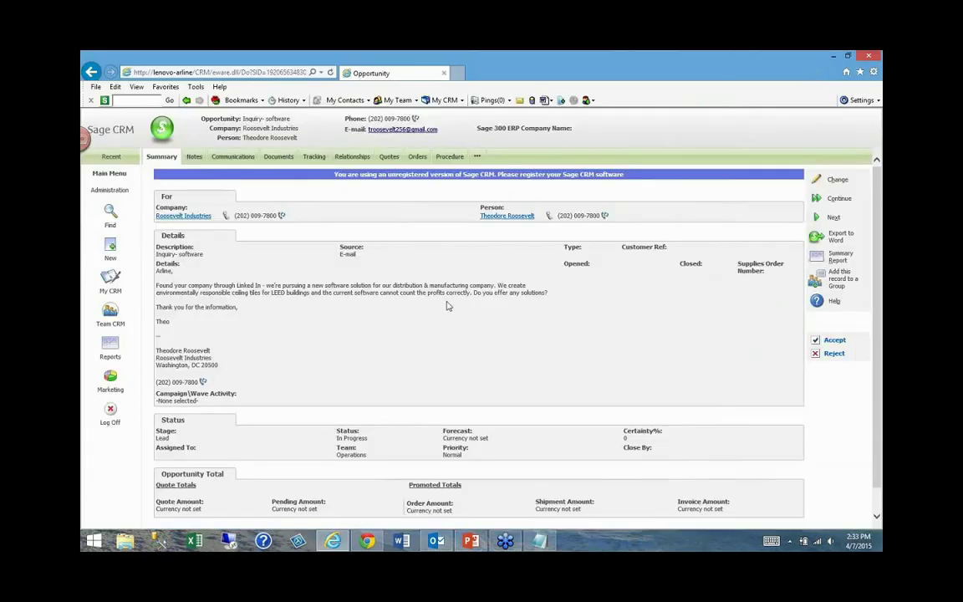